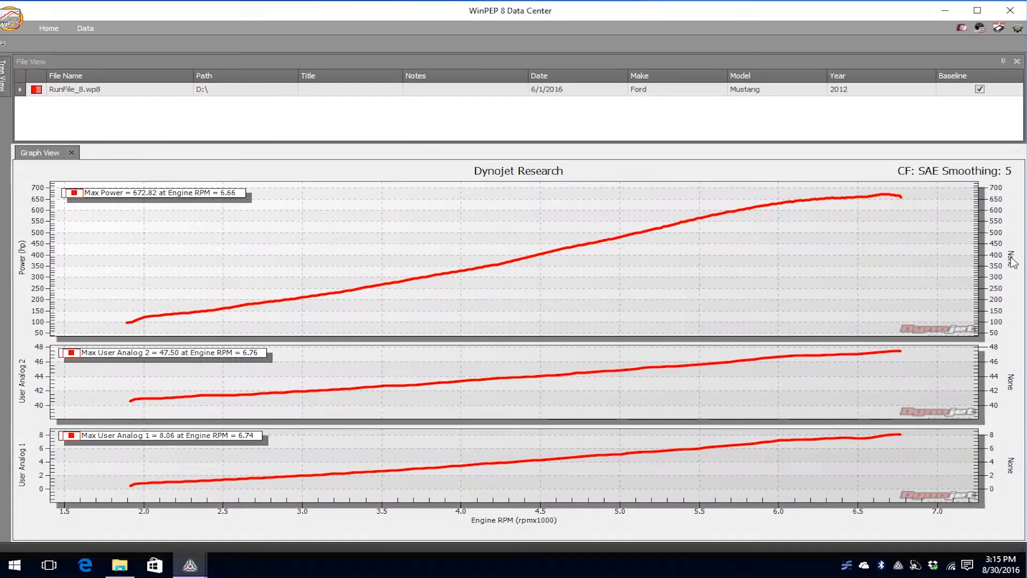
# - Examine the CPU, OBD2 module and atmospheric probe channels offered for the power graph's secondary axis, leaving it set to None
pyautogui.click(1012, 257)
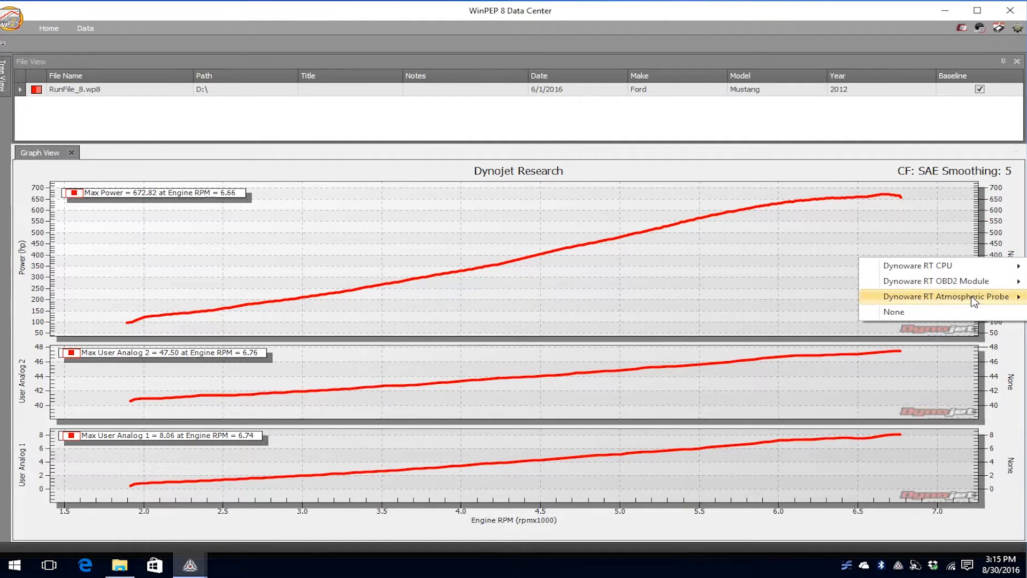
pyautogui.moveTo(968, 287)
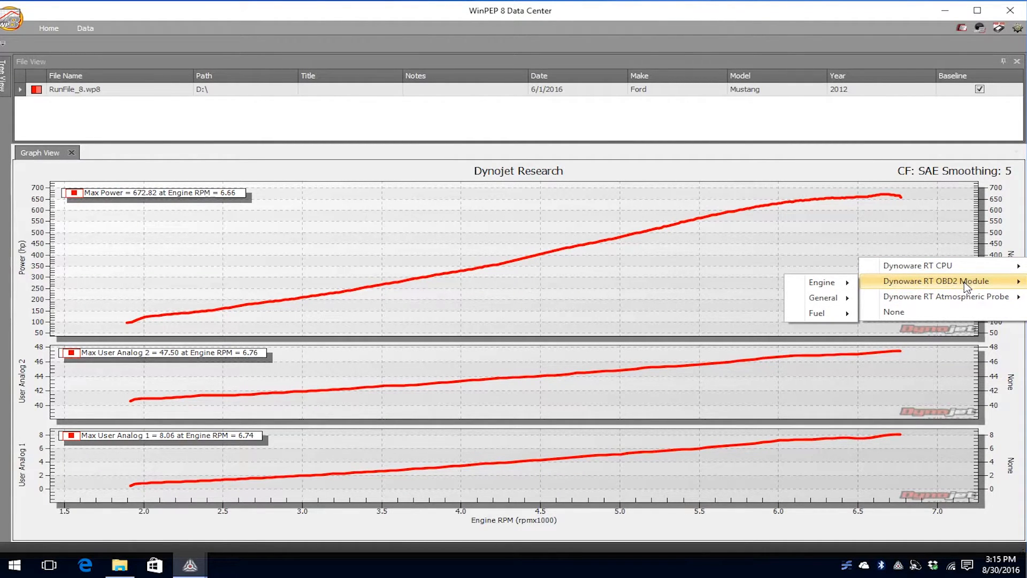
pyautogui.moveTo(939, 299)
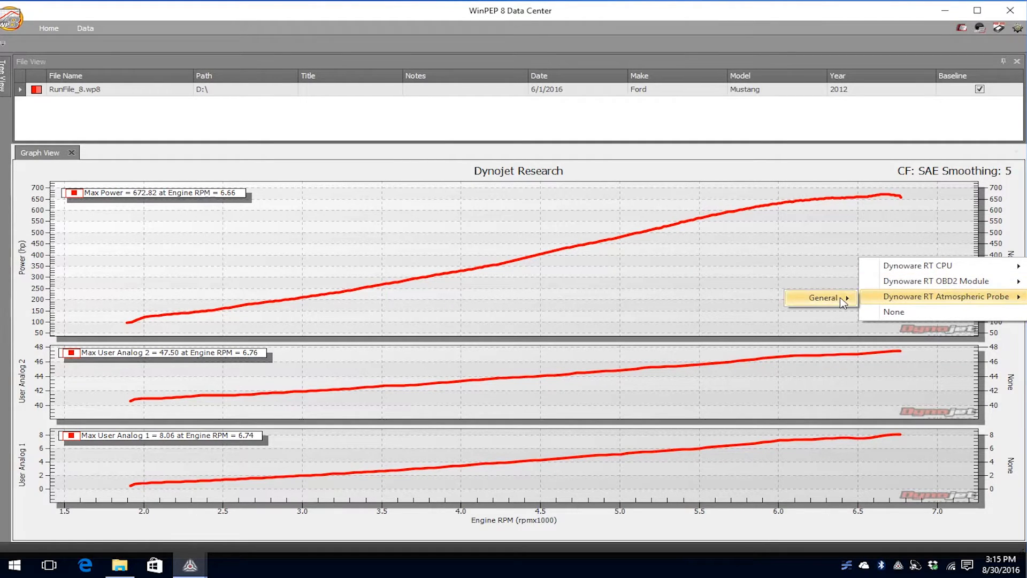
pyautogui.moveTo(844, 302)
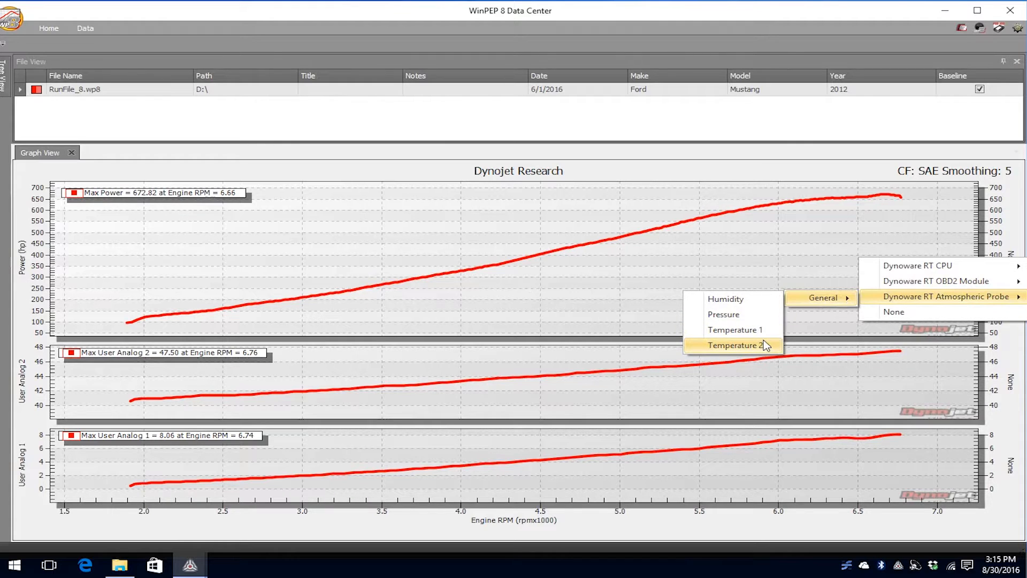
pyautogui.moveTo(904, 266)
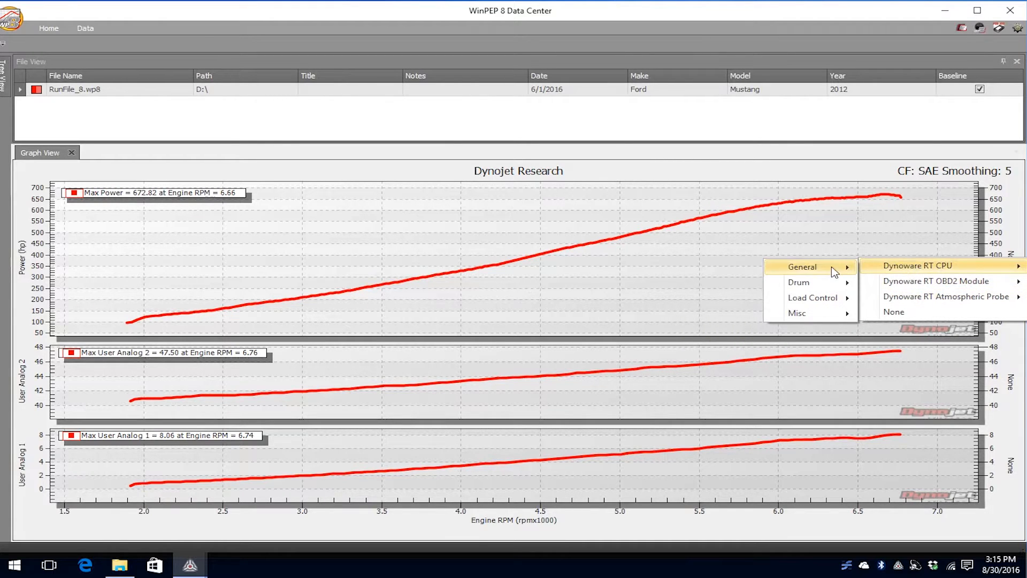
pyautogui.moveTo(835, 272)
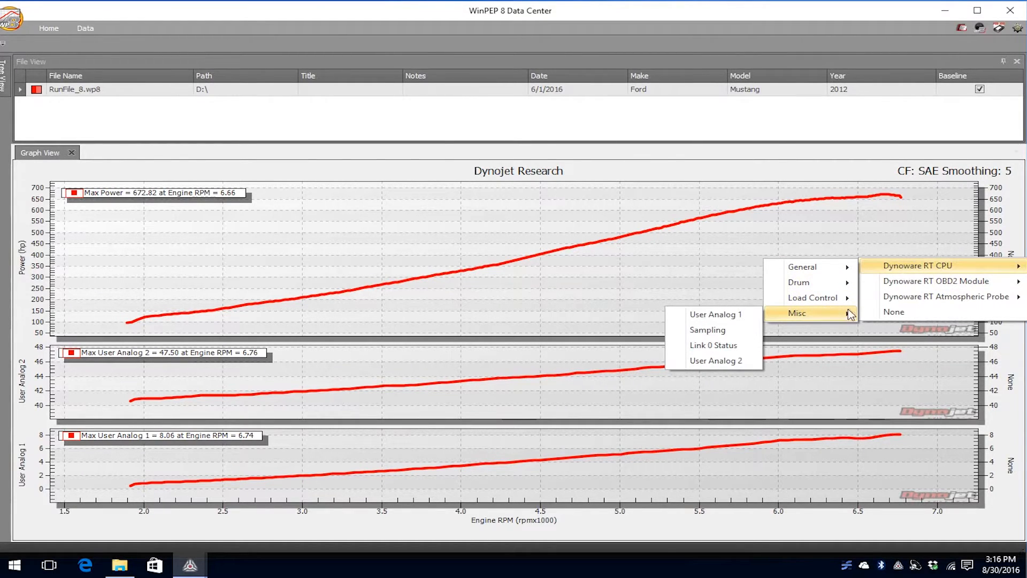
pyautogui.moveTo(893, 285)
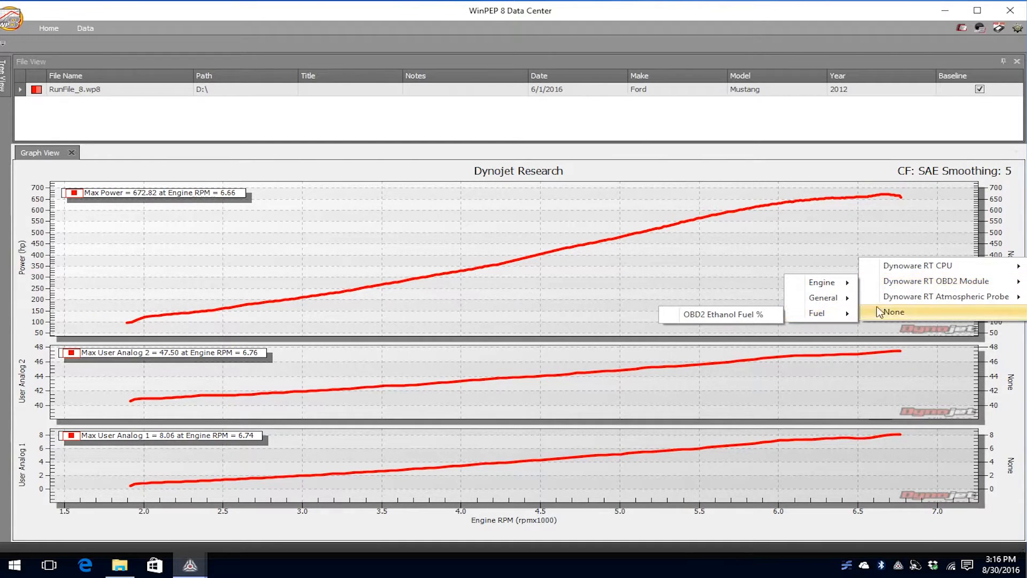
pyautogui.click(892, 312)
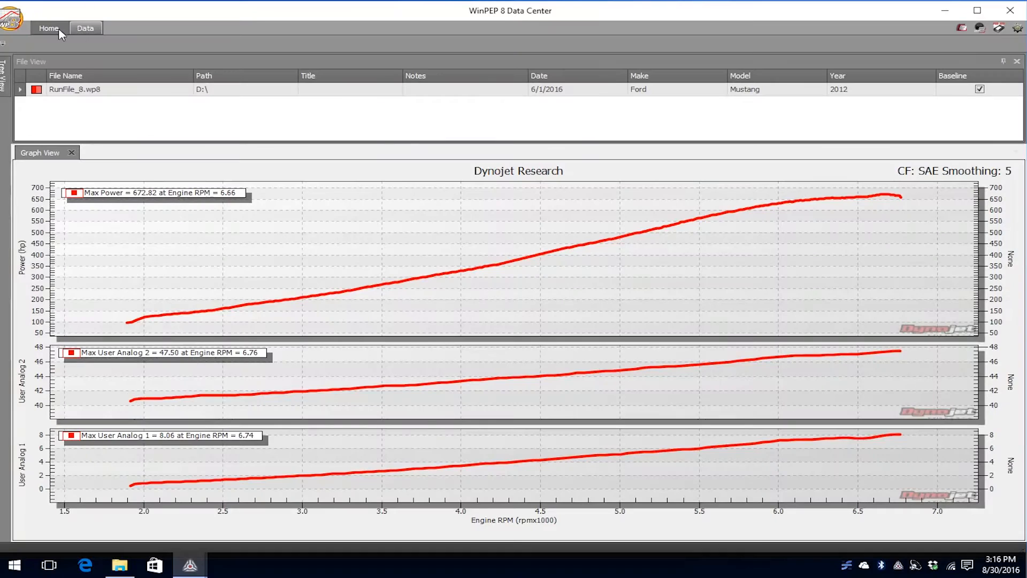
# - Display the tree view of run files, and close the grid and 3D graph views
pyautogui.click(51, 30)
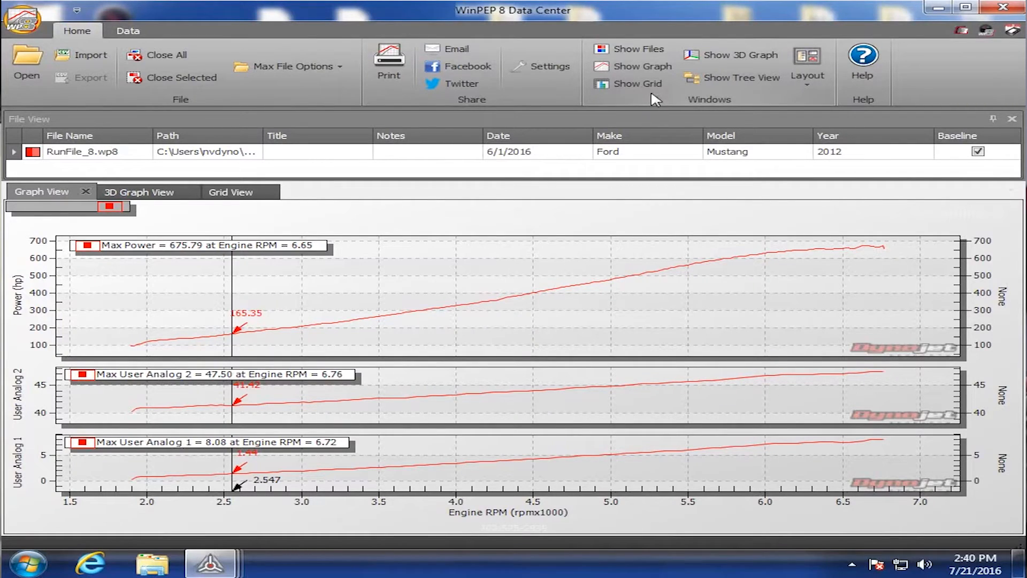
pyautogui.click(708, 86)
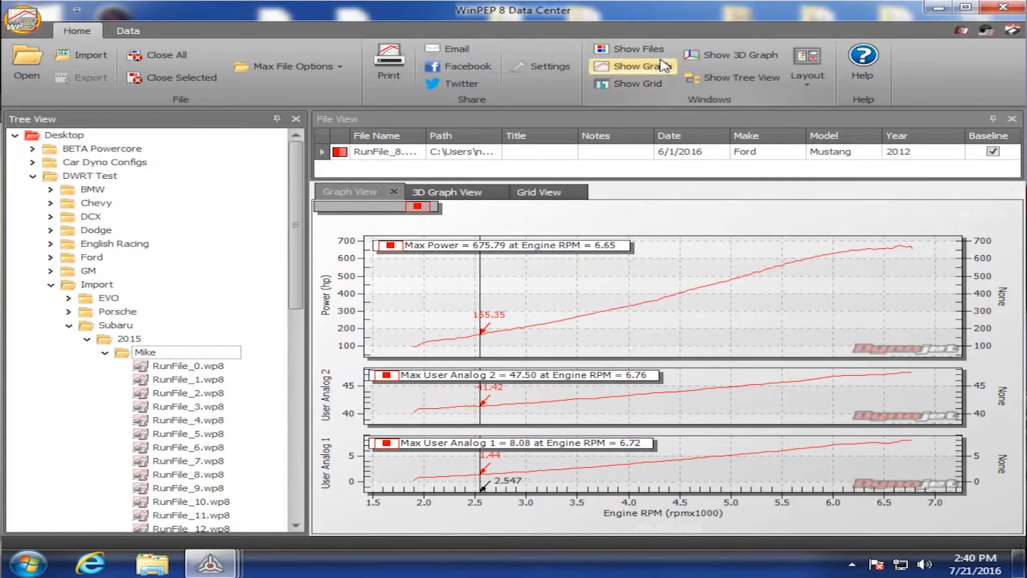
pyautogui.click(658, 84)
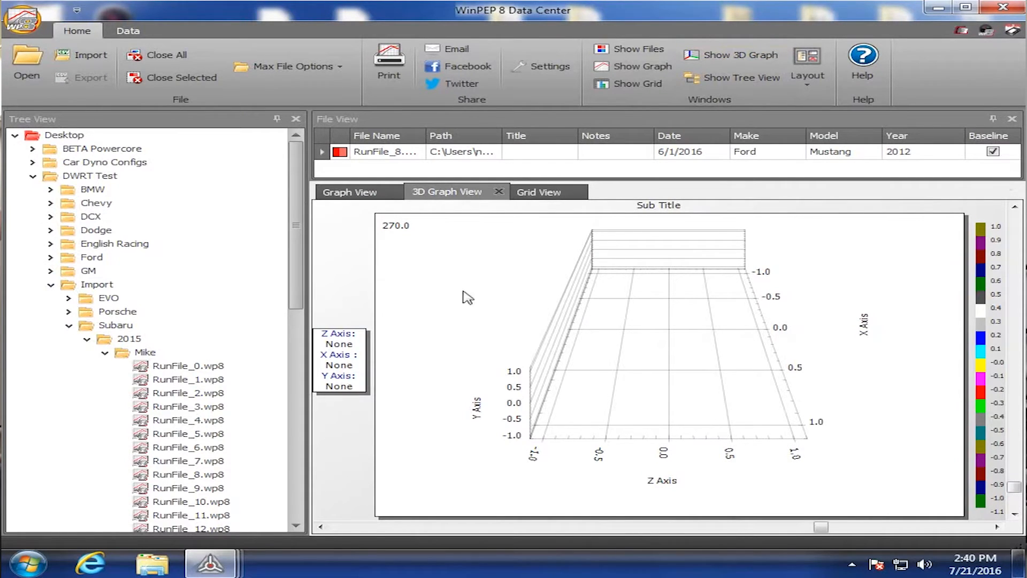
pyautogui.click(579, 192)
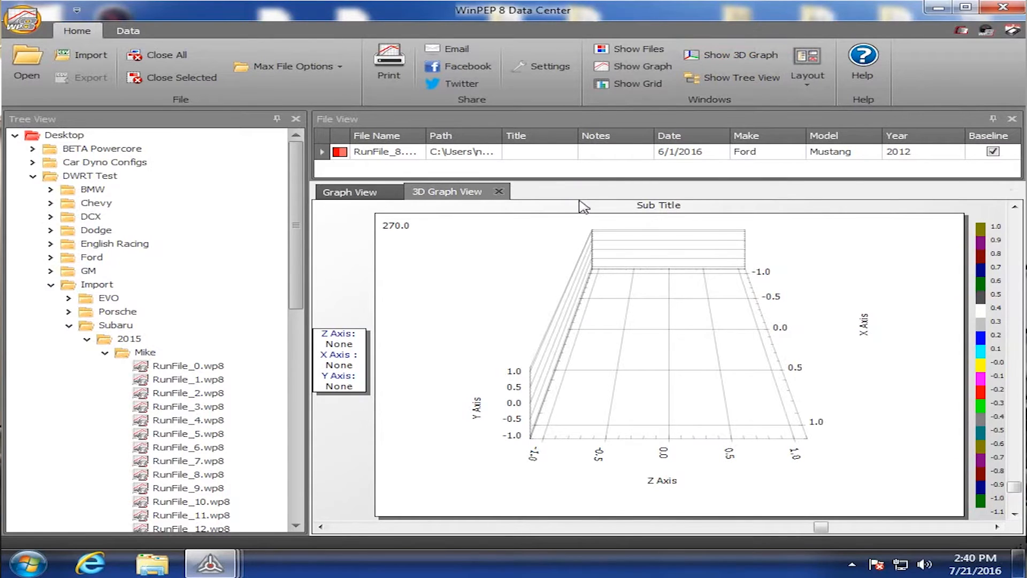
pyautogui.click(500, 192)
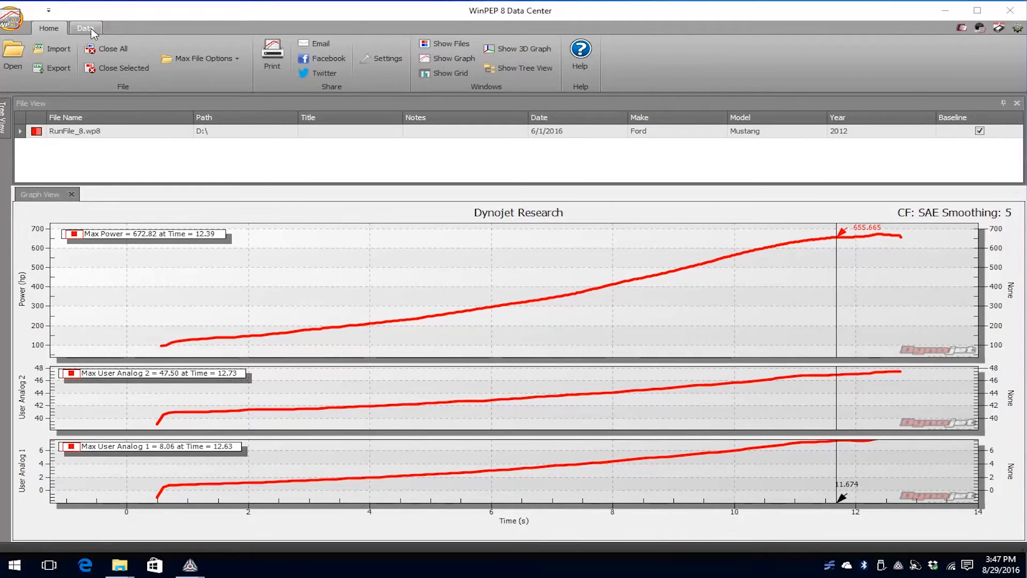
# - Try the single and double graph layouts and return to the triple graph layout
pyautogui.click(86, 28)
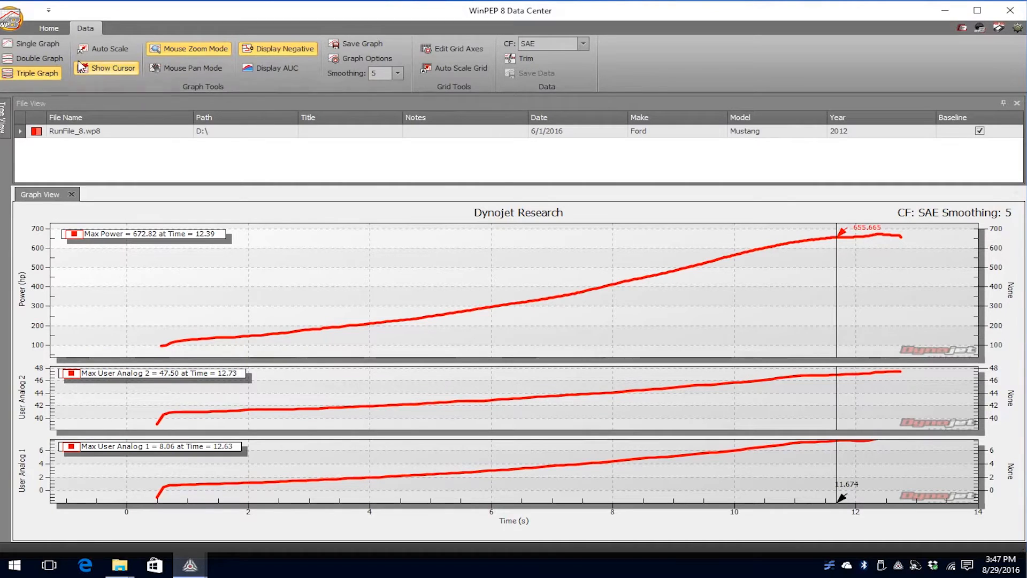
pyautogui.click(37, 43)
pyautogui.click(43, 58)
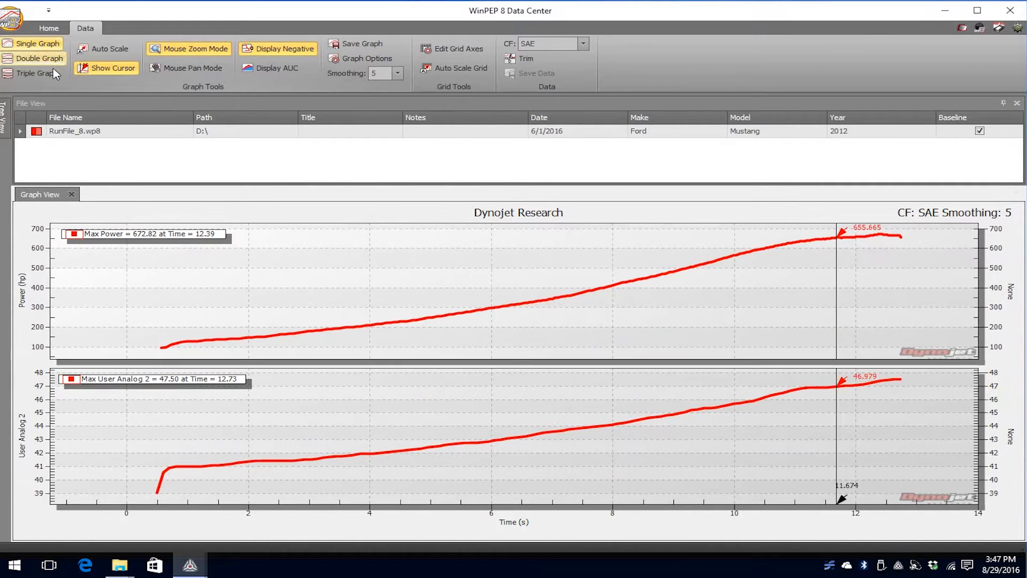
pyautogui.click(38, 73)
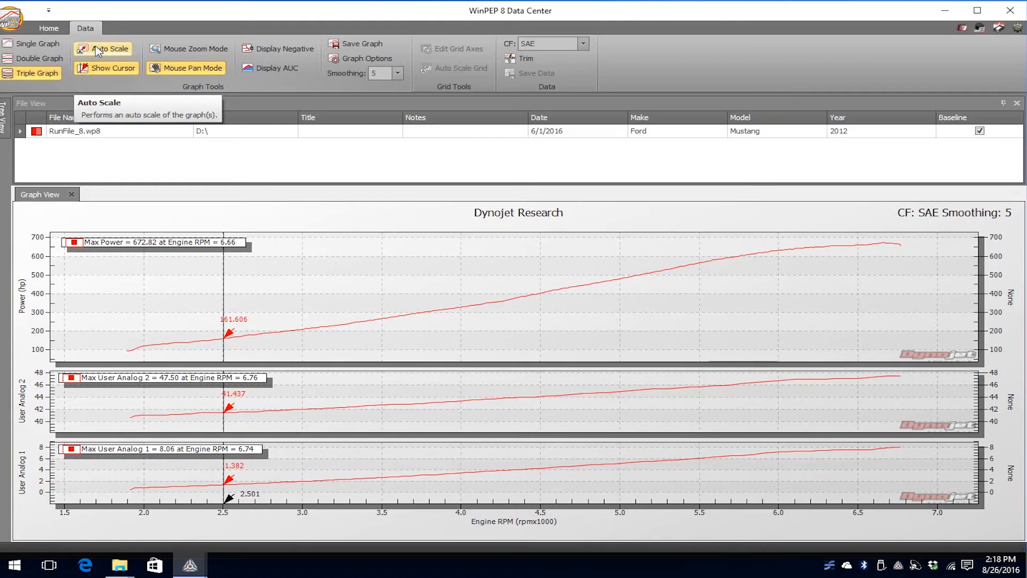
# - Auto-scale the graphs and turn off the graph cursor
pyautogui.click(98, 51)
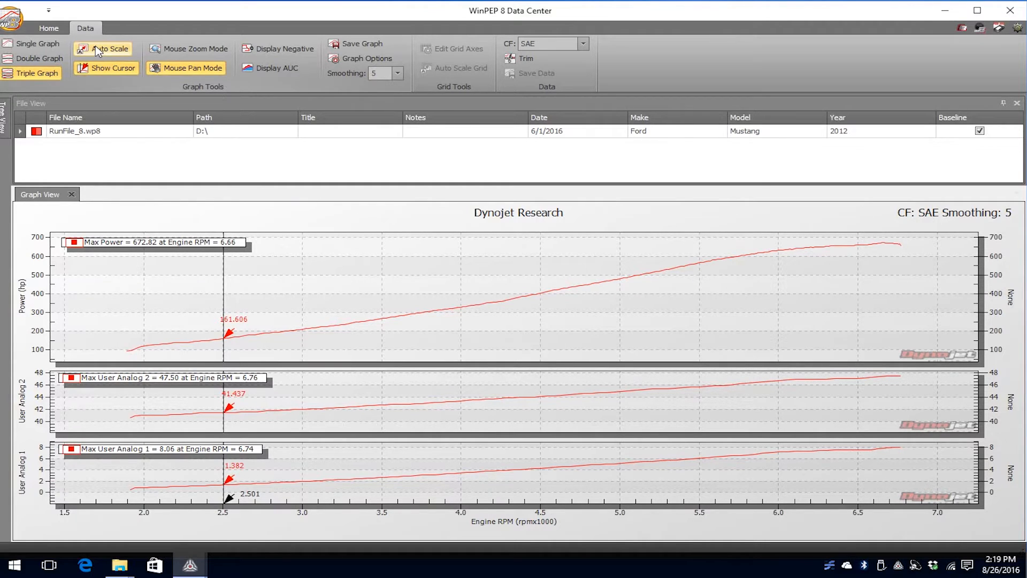
pyautogui.click(110, 68)
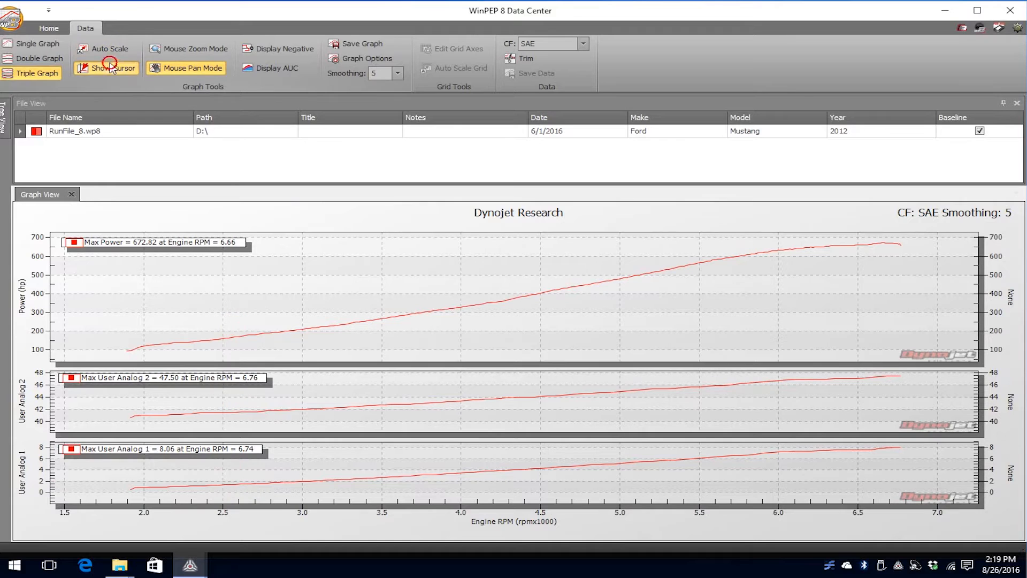
pyautogui.click(113, 67)
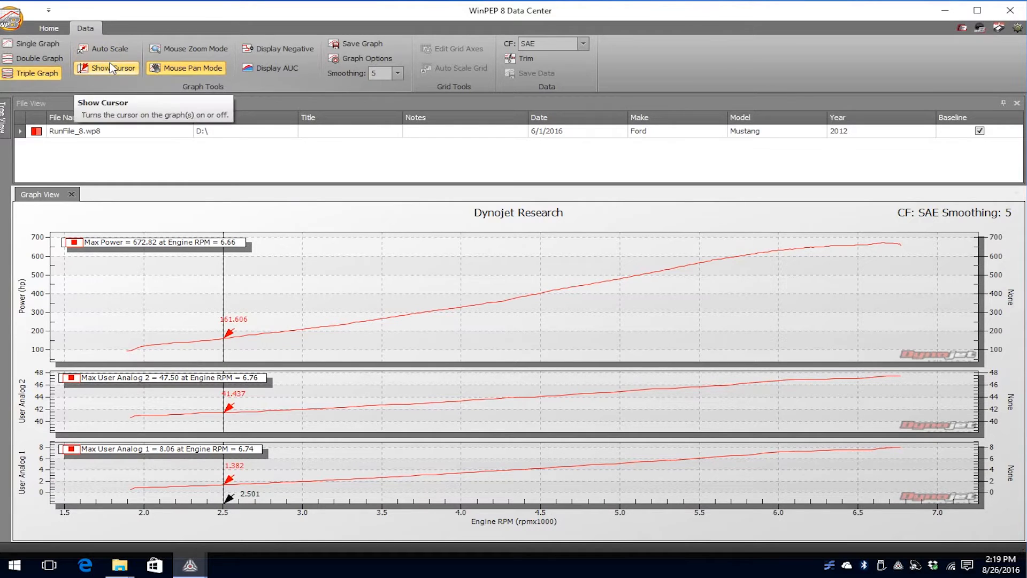
pyautogui.click(111, 68)
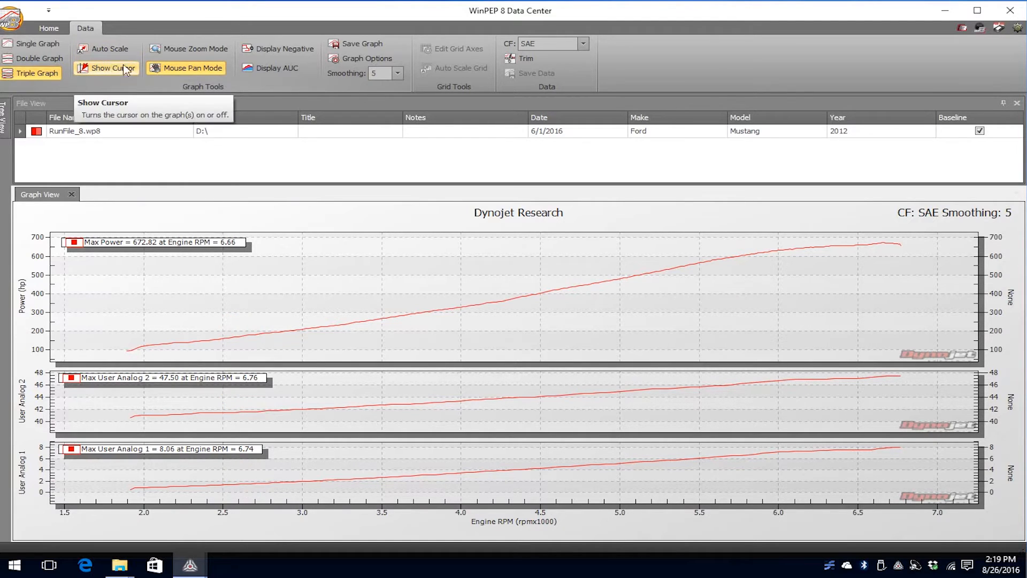
# - Use mouse zoom mode to enlarge the power curve and mouse pan mode to reach its high-RPM end
pyautogui.click(194, 49)
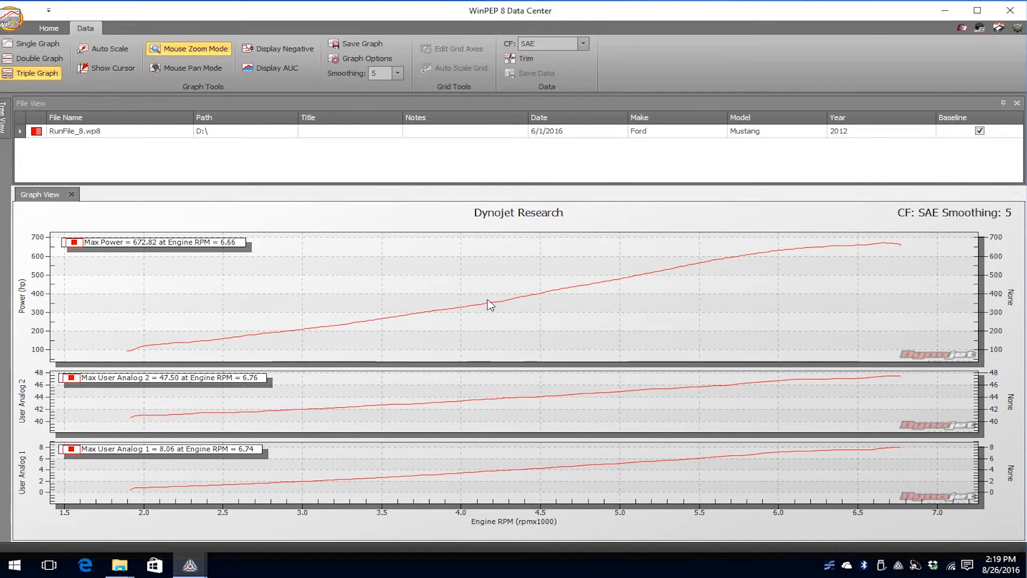
pyautogui.scroll(4, 488, 304)
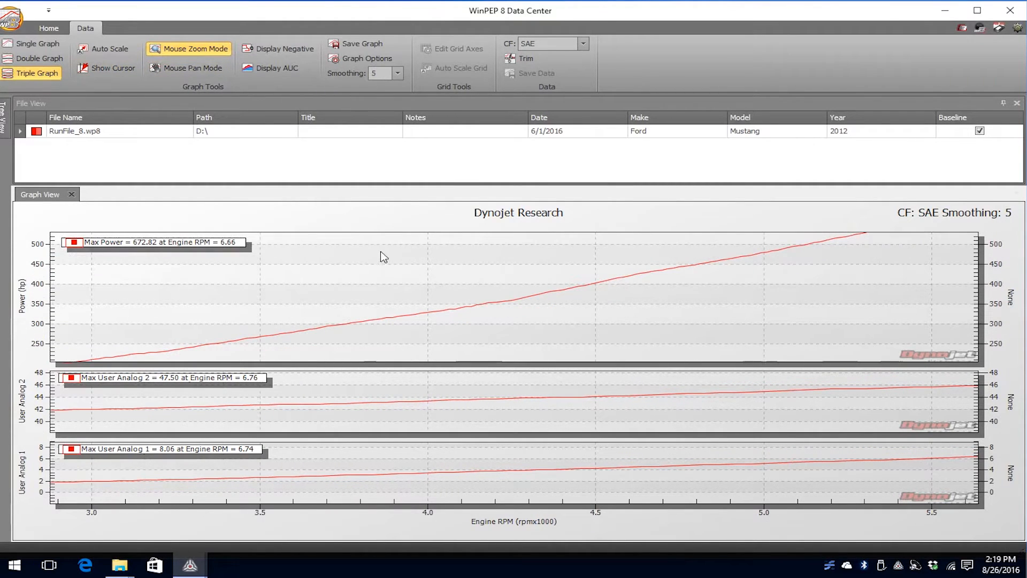
pyautogui.click(191, 68)
pyautogui.moveTo(556, 281); pyautogui.dragTo(499, 304)
pyautogui.moveTo(611, 278); pyautogui.dragTo(485, 294)
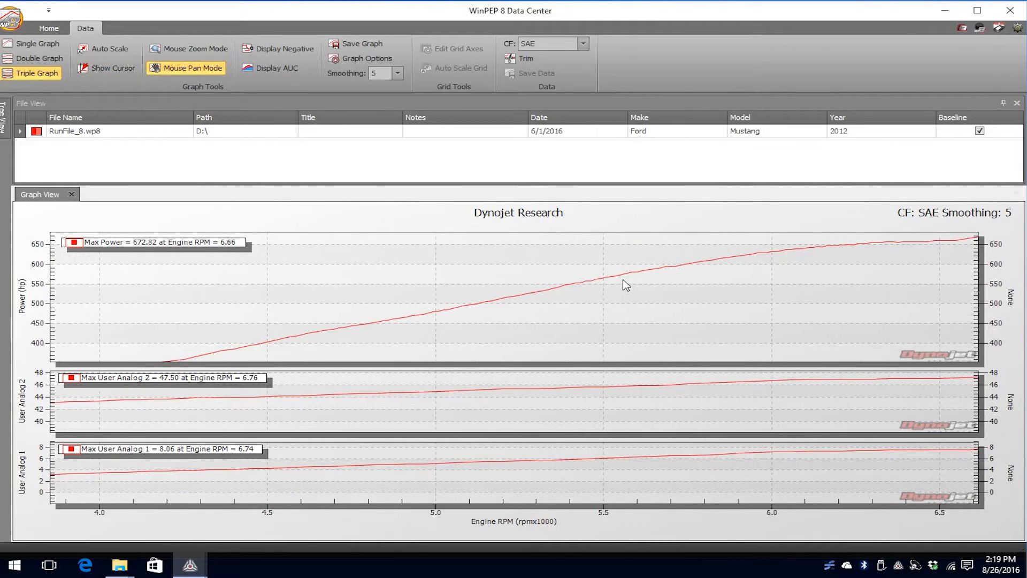
pyautogui.moveTo(625, 284); pyautogui.dragTo(534, 298)
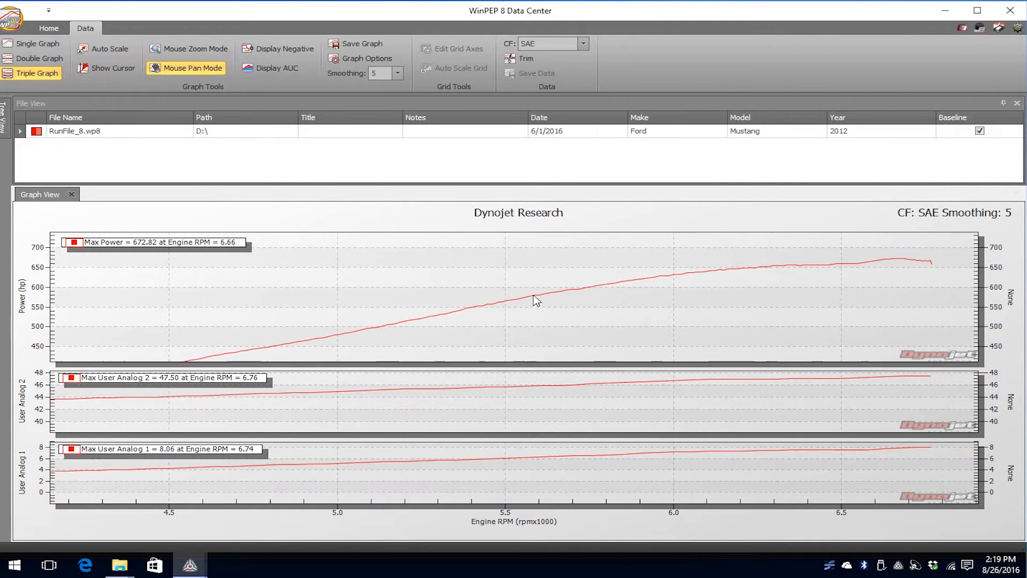
# - Enable the display of negative values and of the area under the curve on the graphs
pyautogui.click(295, 57)
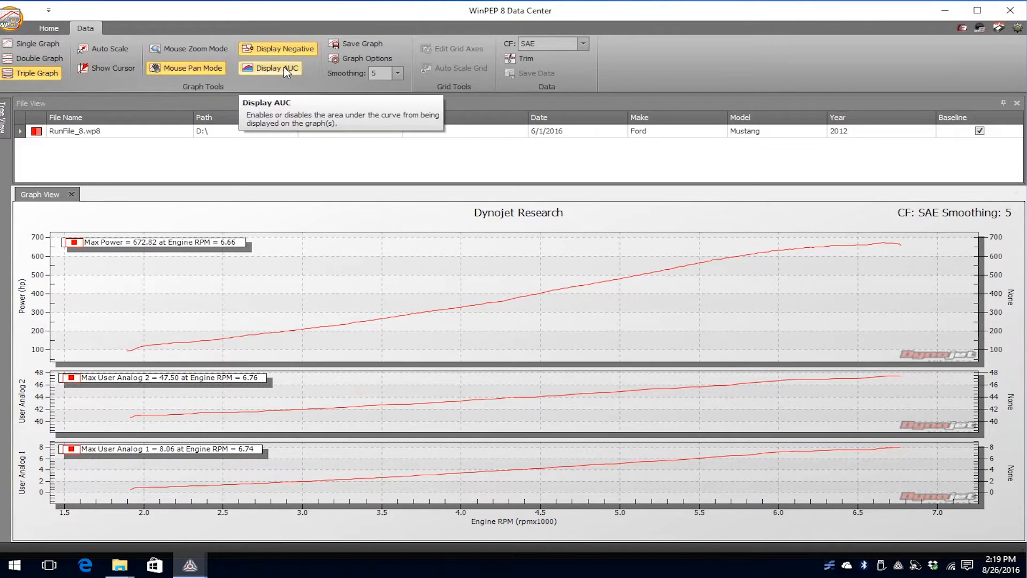
pyautogui.click(287, 70)
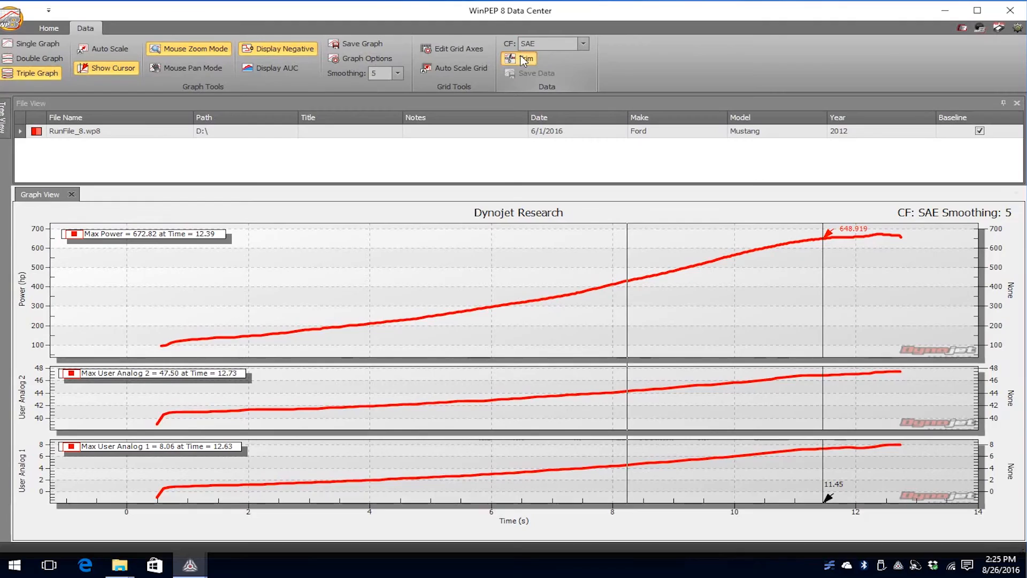
# - Trim the run's data samples from about 12.122 s to the end of the run
pyautogui.click(523, 59)
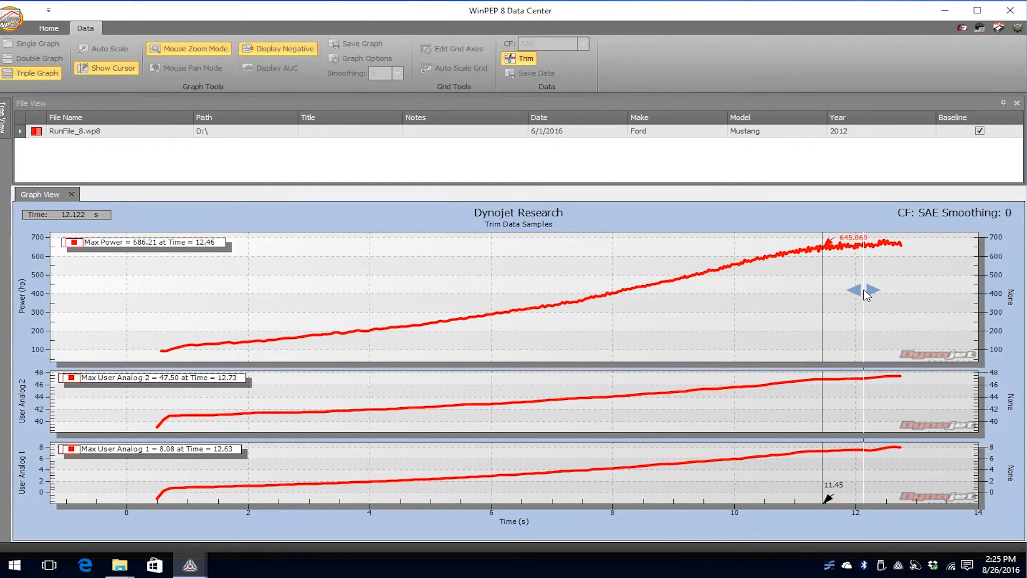
pyautogui.click(865, 293)
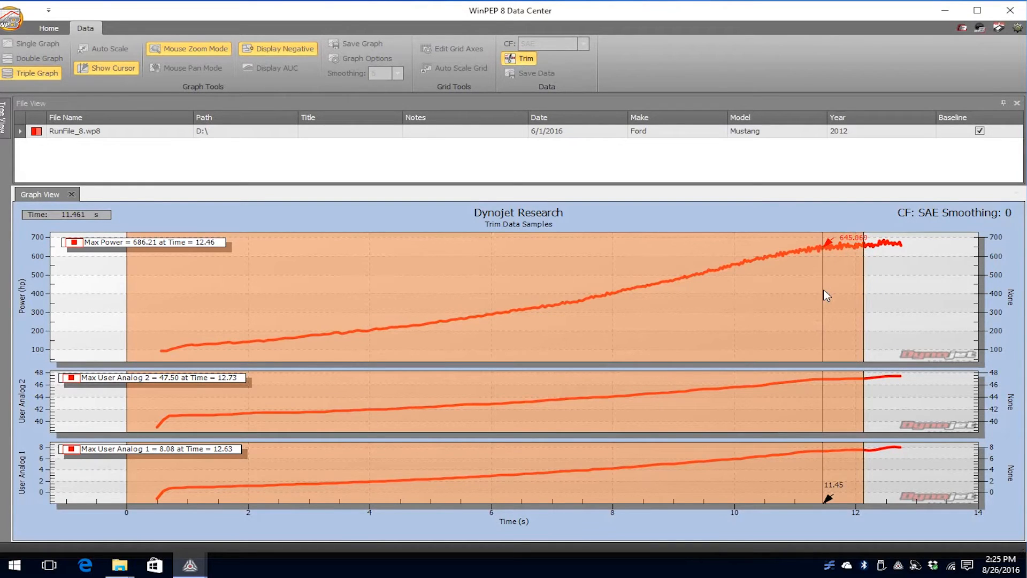
pyautogui.click(899, 299)
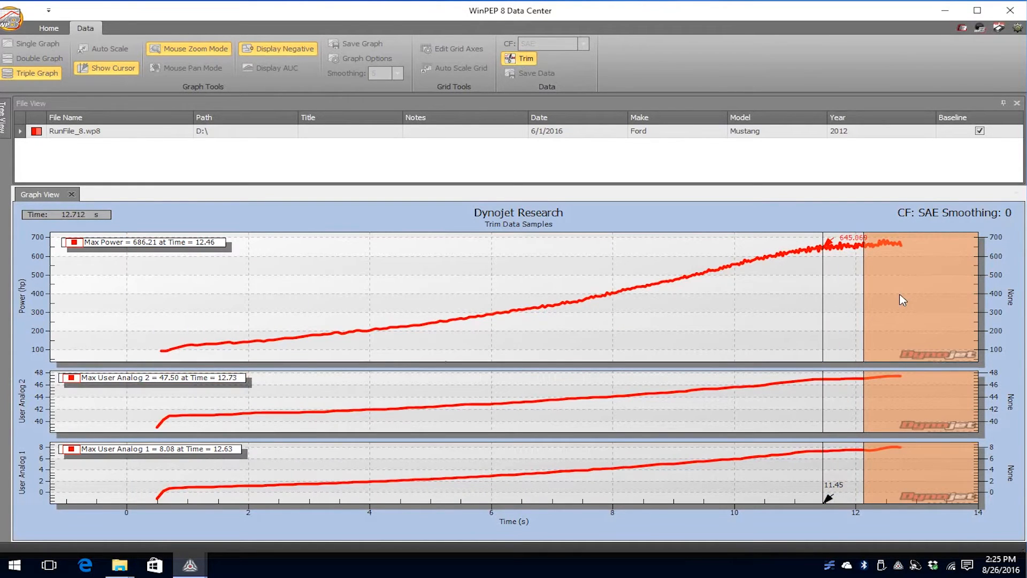
pyautogui.click(900, 295)
pyautogui.rightClick(897, 296)
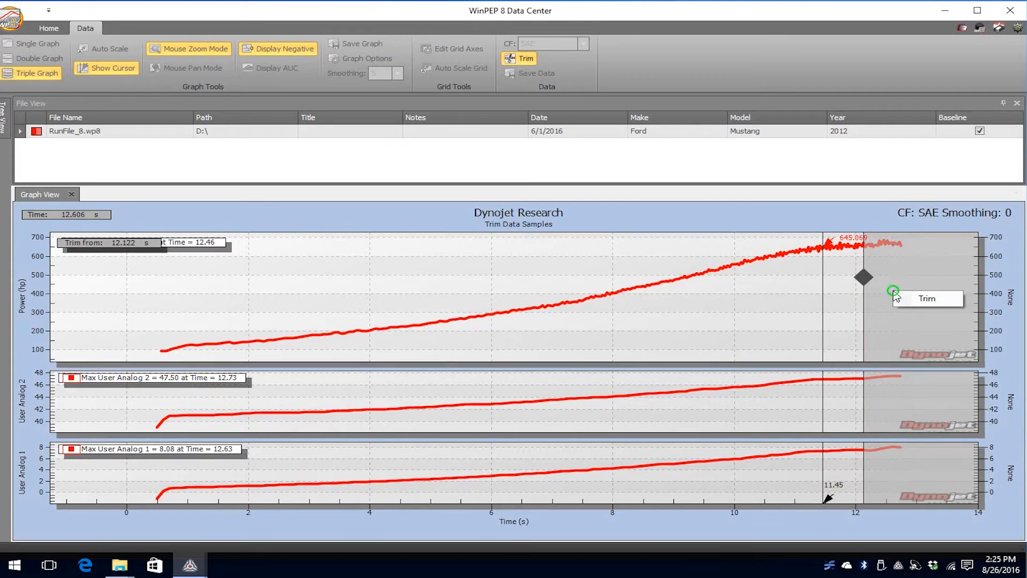
pyautogui.click(928, 299)
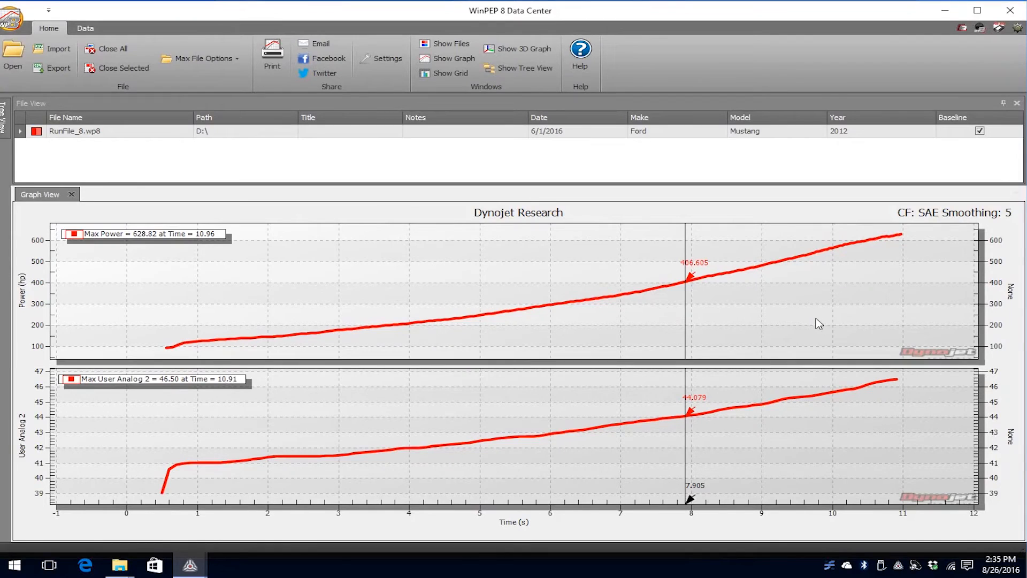
# - Plot the CPU's Torque channel on the power graph's secondary axis and print the graphs
pyautogui.click(1013, 292)
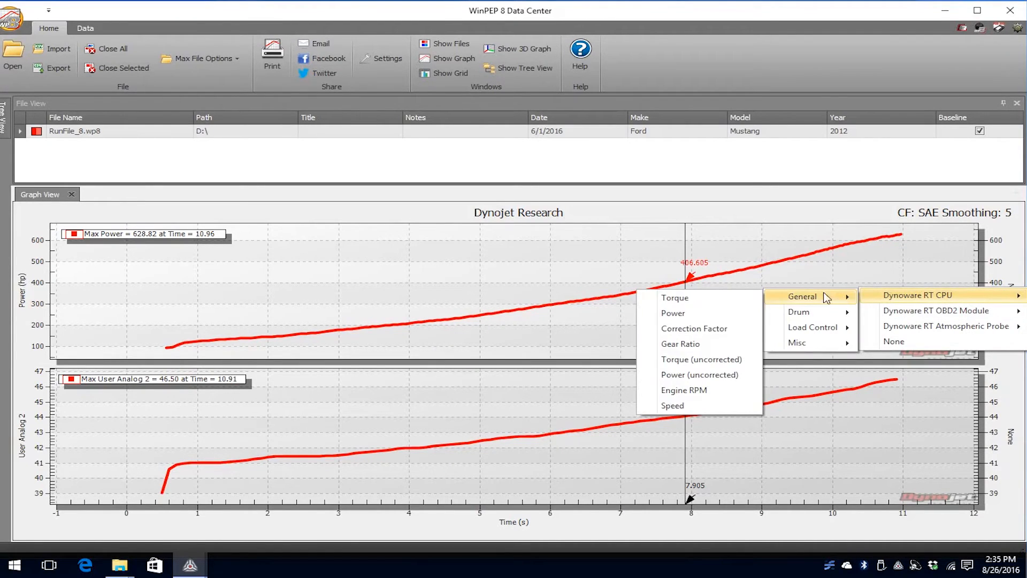
pyautogui.click(731, 303)
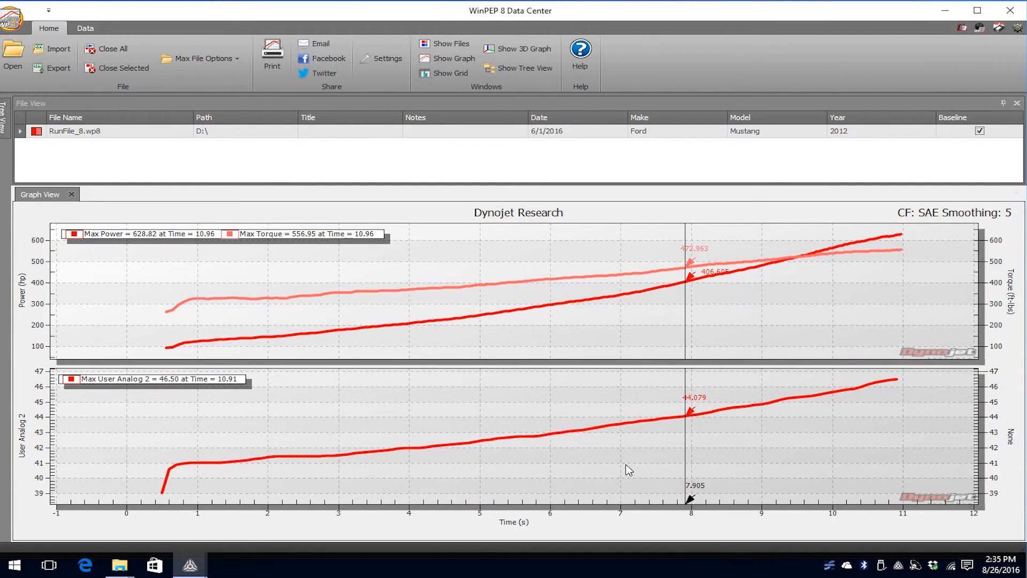
pyautogui.click(273, 54)
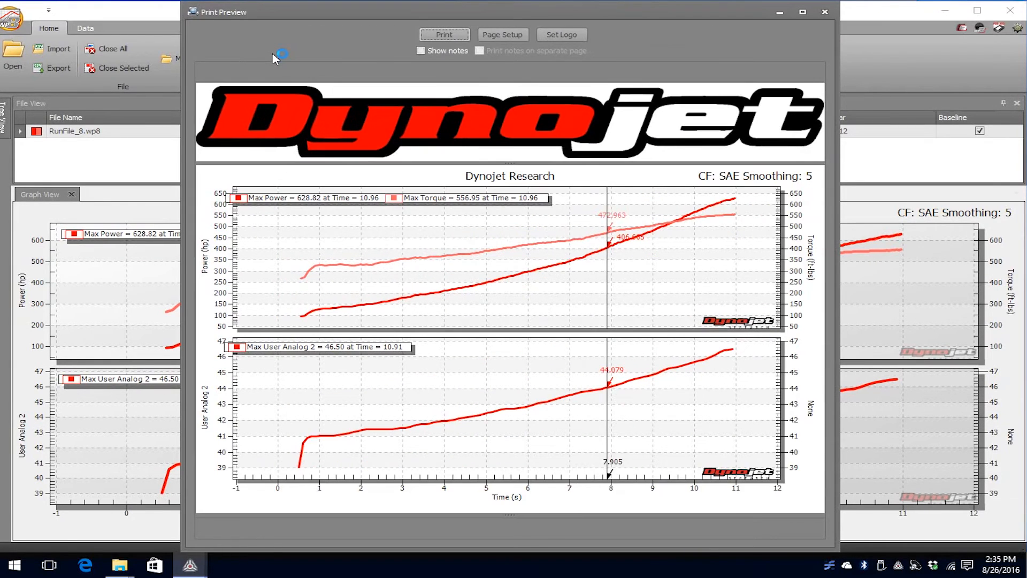
pyautogui.click(443, 36)
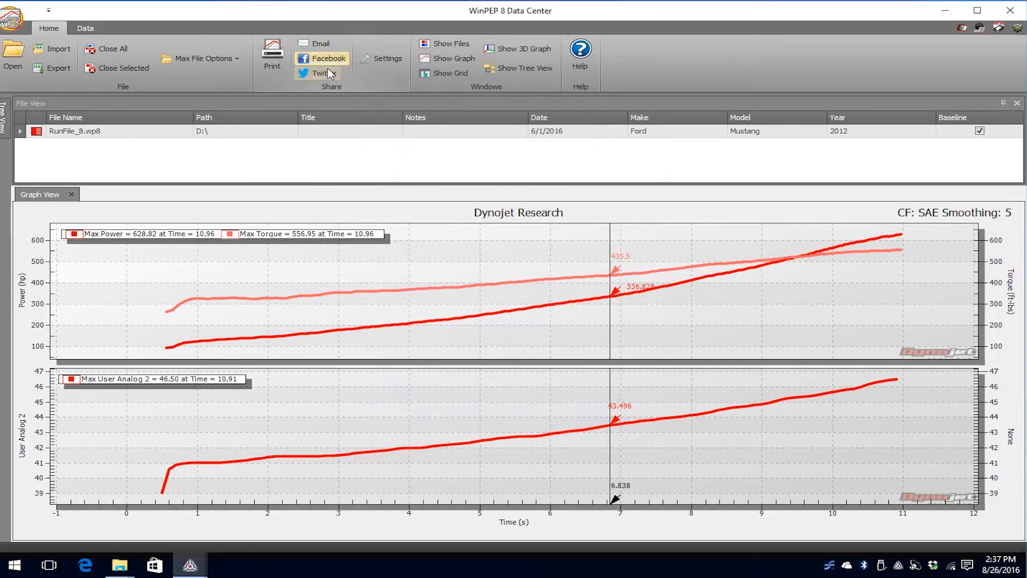
# - Open the run's export options and compare the time-based data rates with the graph-based data-change intervals
pyautogui.click(87, 28)
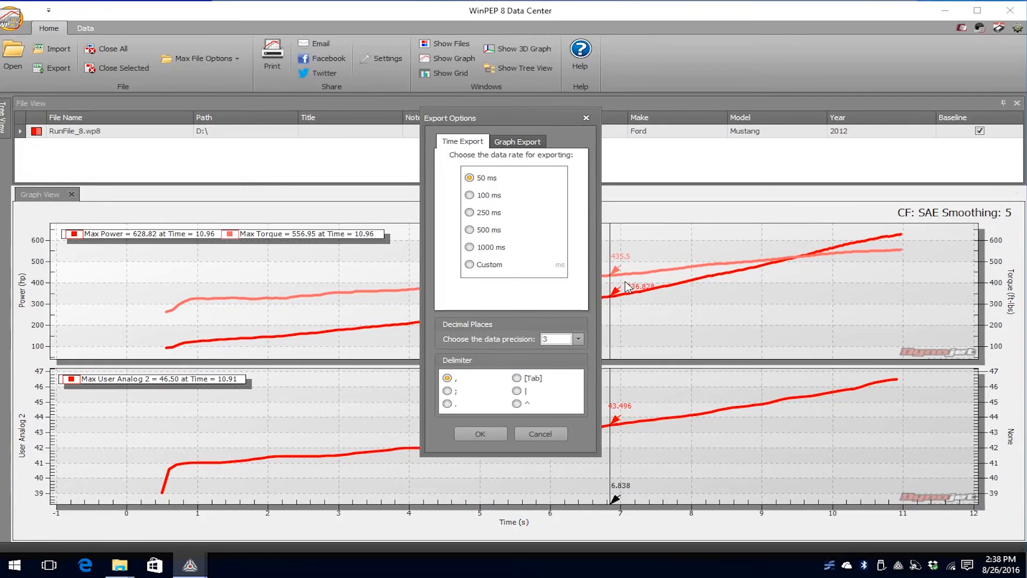
pyautogui.click(535, 145)
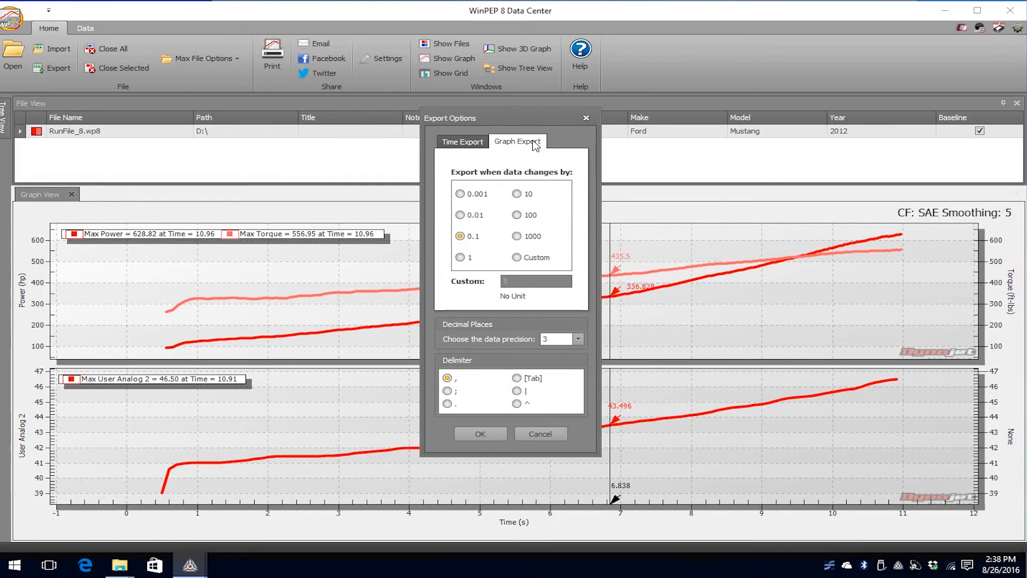
pyautogui.click(475, 143)
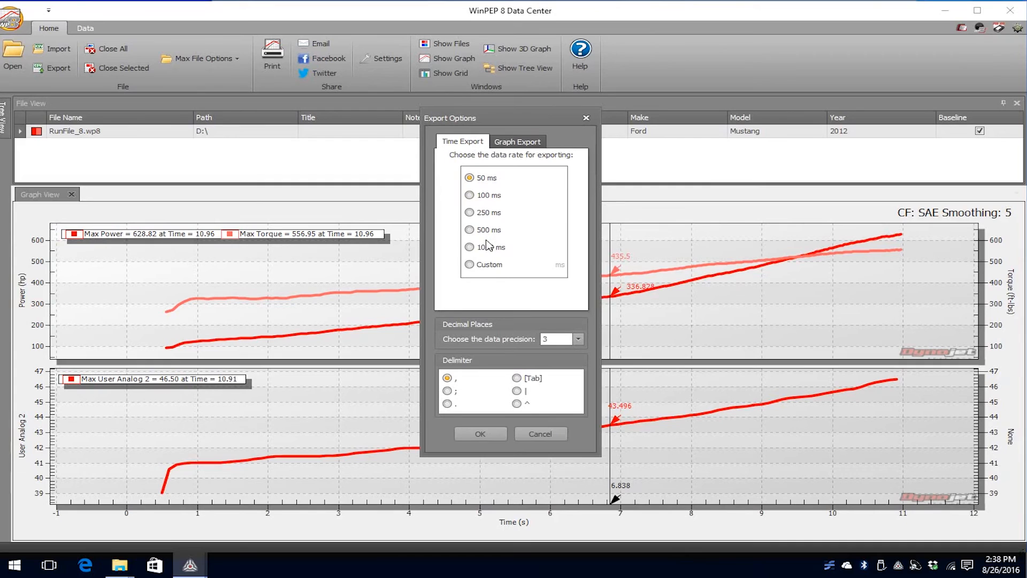
pyautogui.click(488, 265)
pyautogui.click(522, 143)
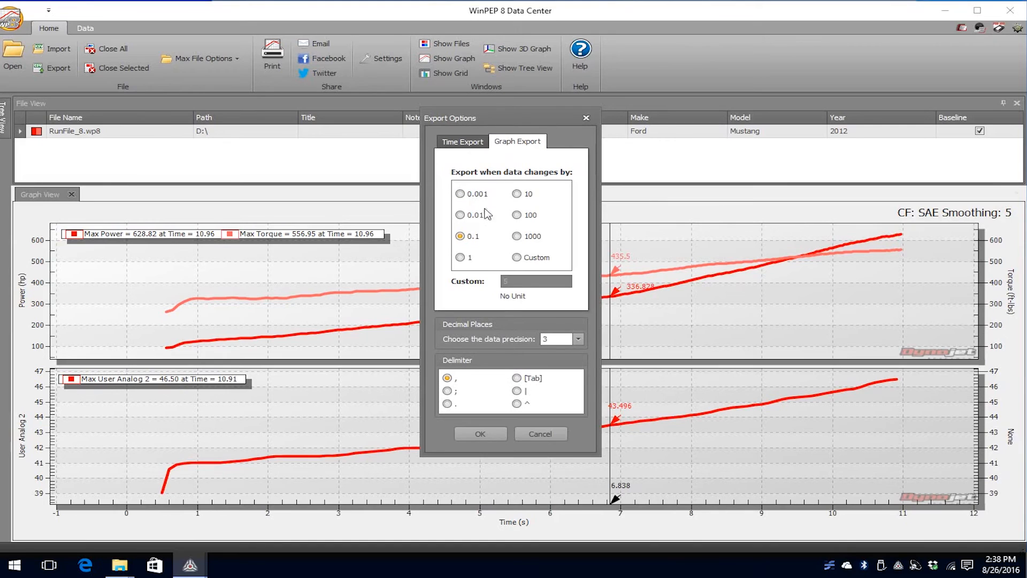
# - Set the graph export to a custom data-change interval of 5 with a data precision of 10 decimal places
pyautogui.click(517, 258)
pyautogui.click(524, 281)
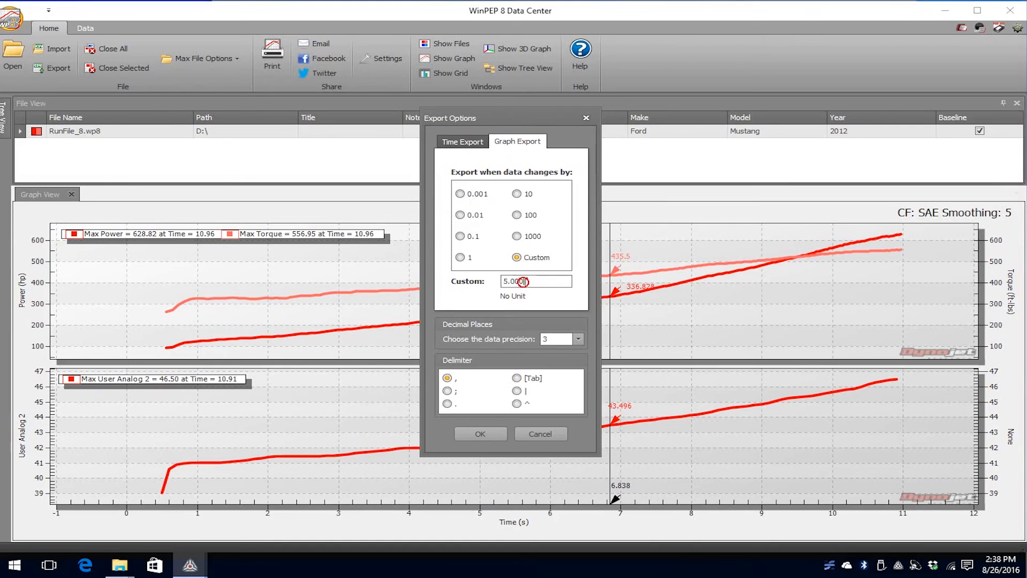
pyautogui.click(474, 432)
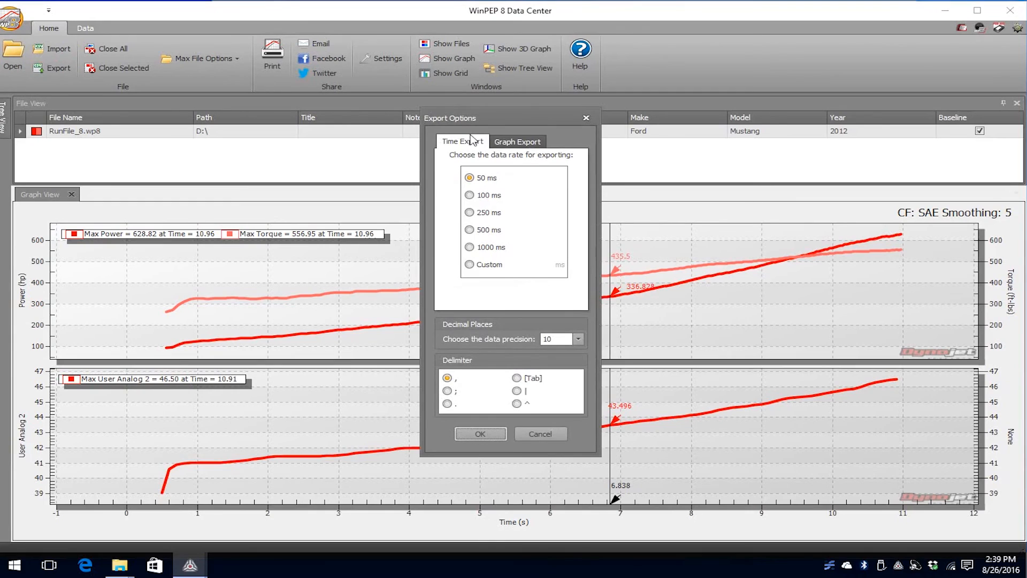
# - Try to export RunFile_8 as a comma-delimited CSV file with the custom graph export settings, cancelling at the save stage
pyautogui.click(510, 141)
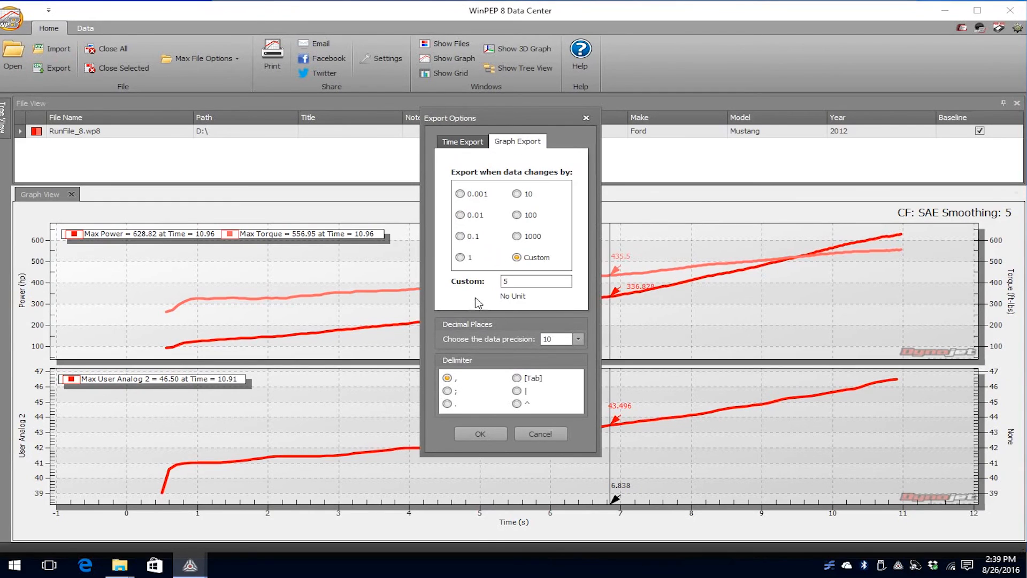
pyautogui.click(484, 434)
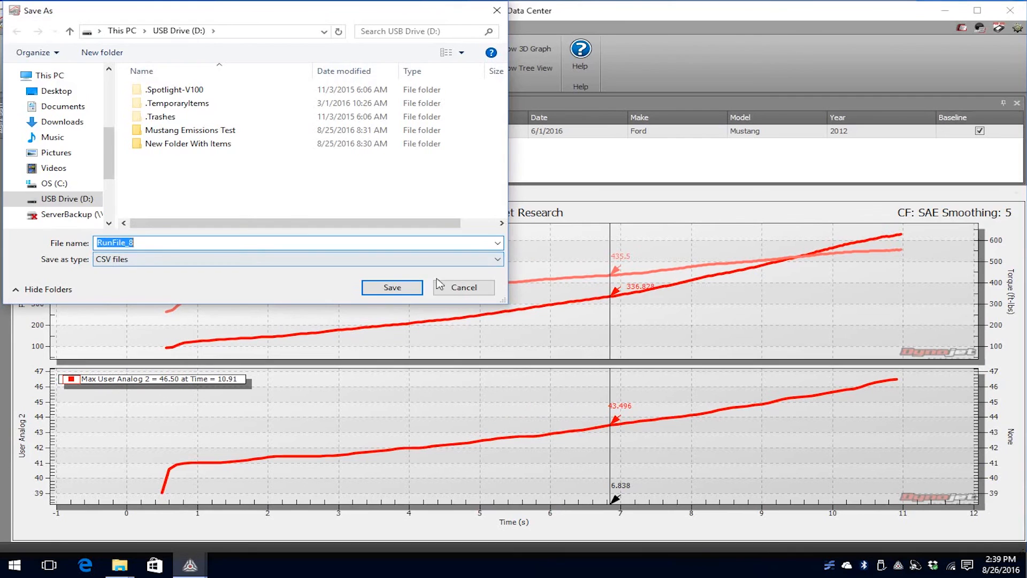
pyautogui.click(457, 289)
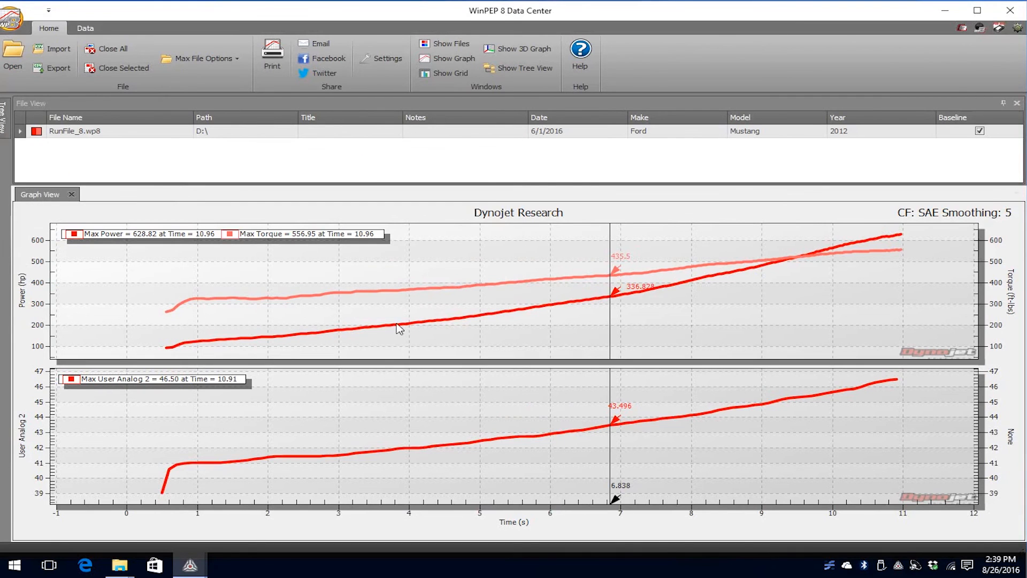